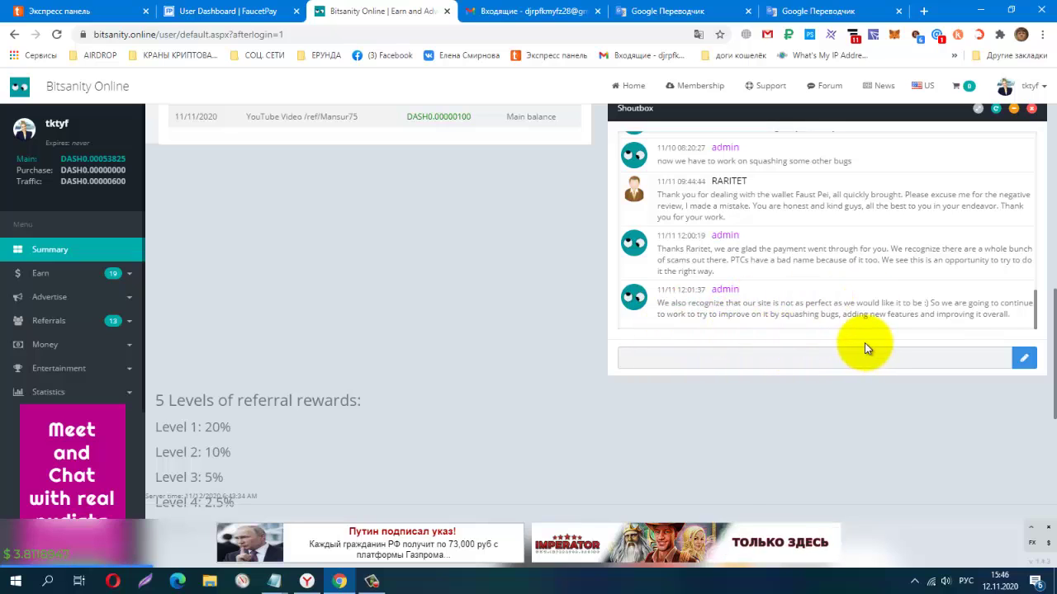
- View the Earn options and the main balance on the account summary, and open the Withdraw page
left_click(41, 276)
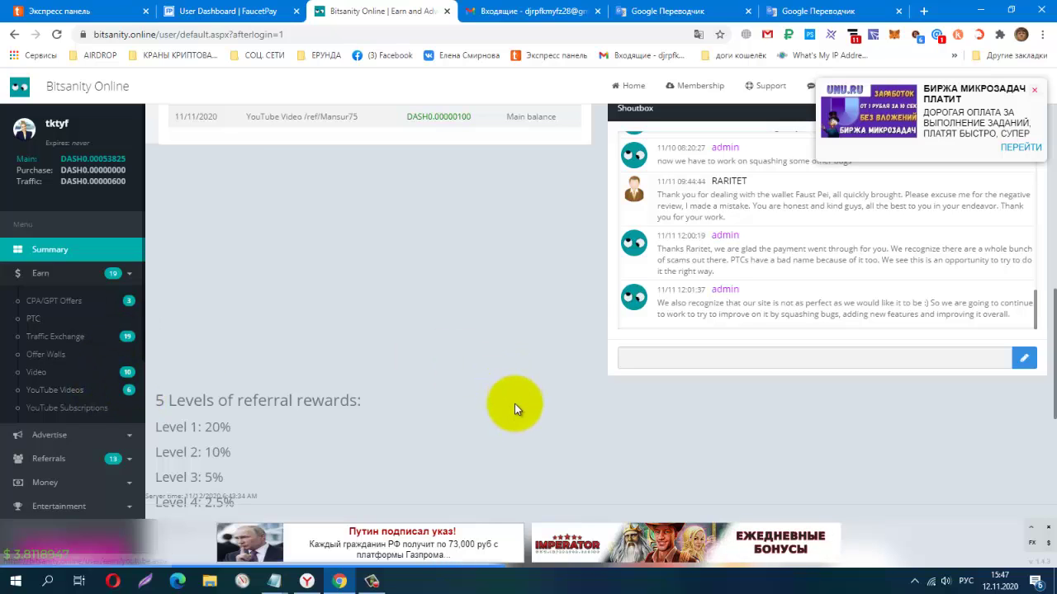
scroll(516, 405, "up", 5)
scroll(516, 405, "up", 3)
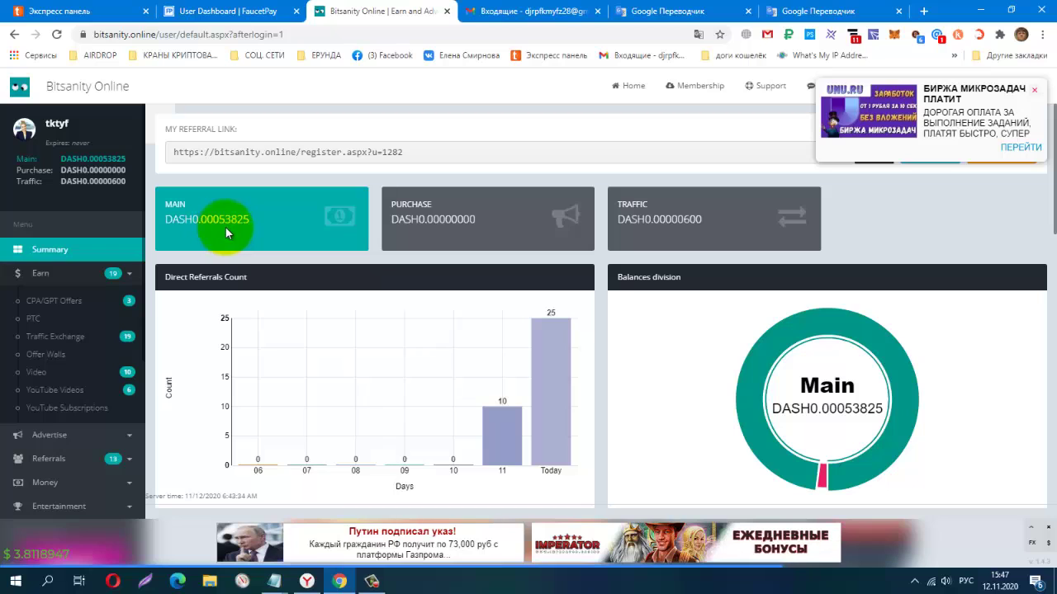
left_click(1035, 92)
left_click(1000, 152)
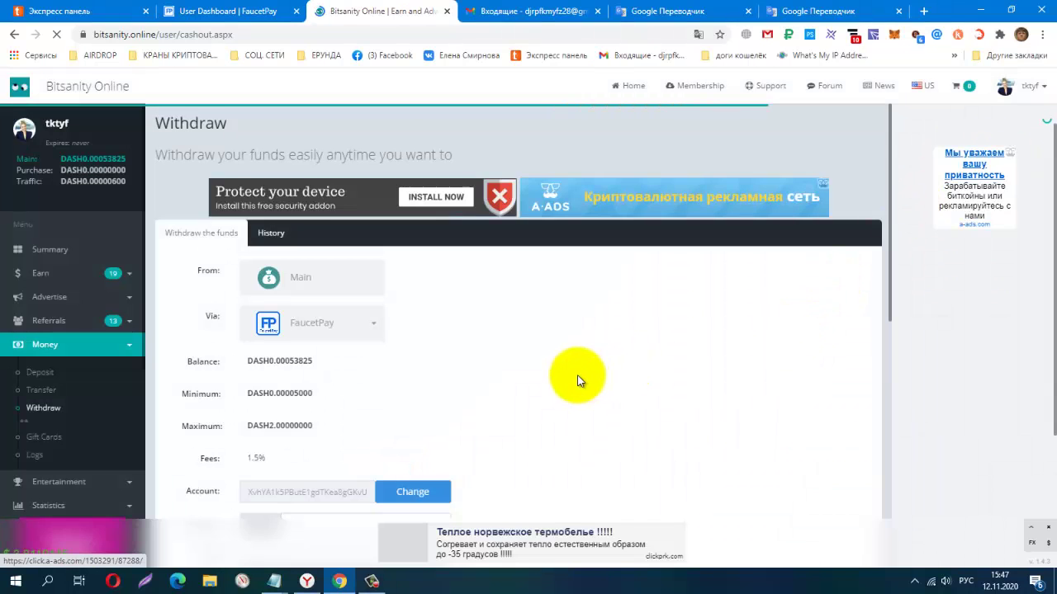
- Set the withdrawal amount to 0.00053 DASH for the FaucetPay payout from the main balance
scroll(573, 375, "down", 1)
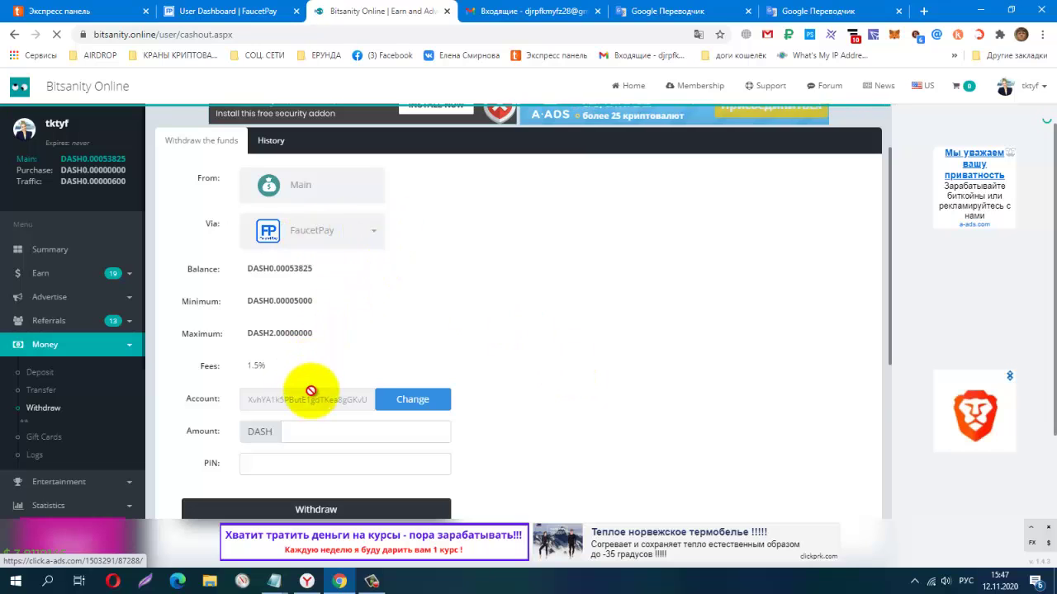
scroll(601, 338, "down", 1)
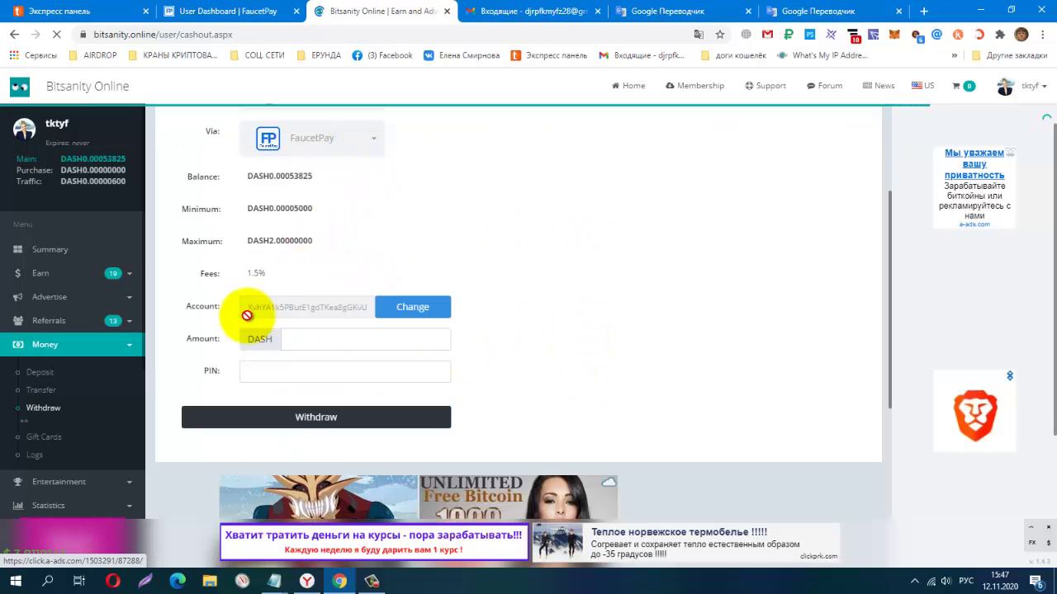
left_click(342, 341)
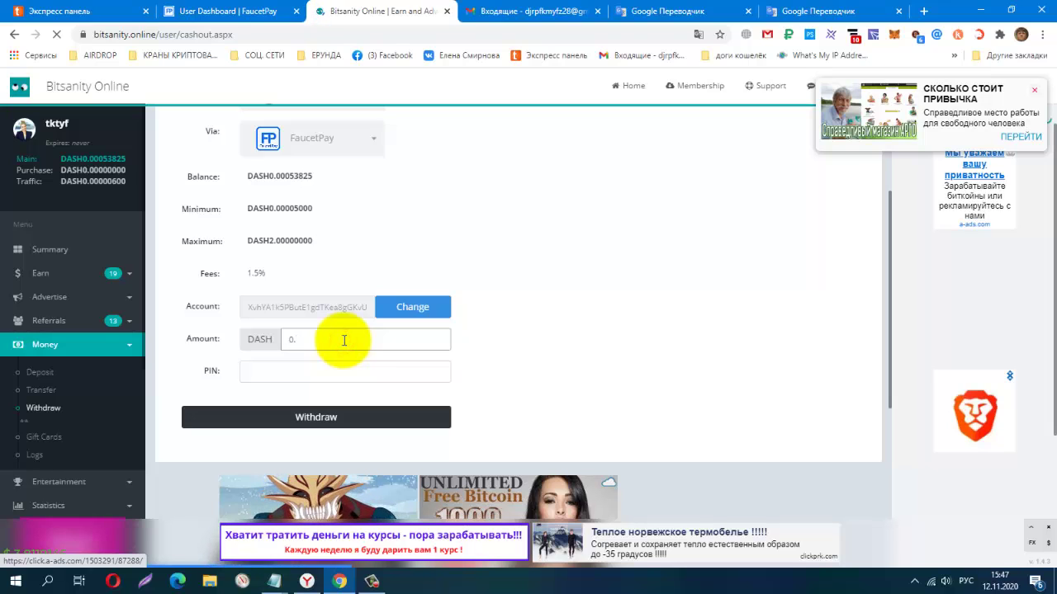
type("0.00")
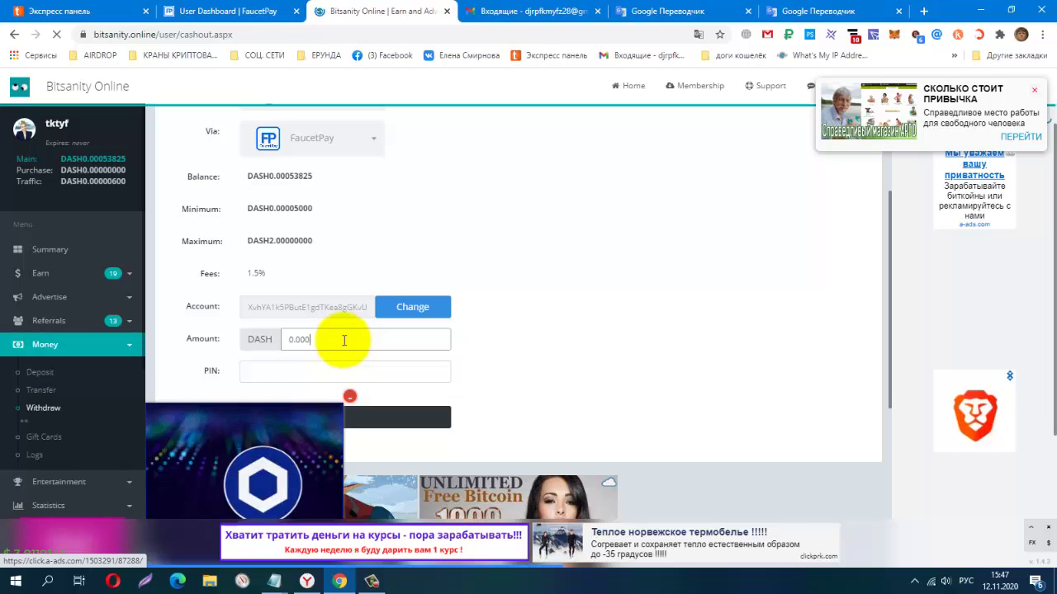
type("53")
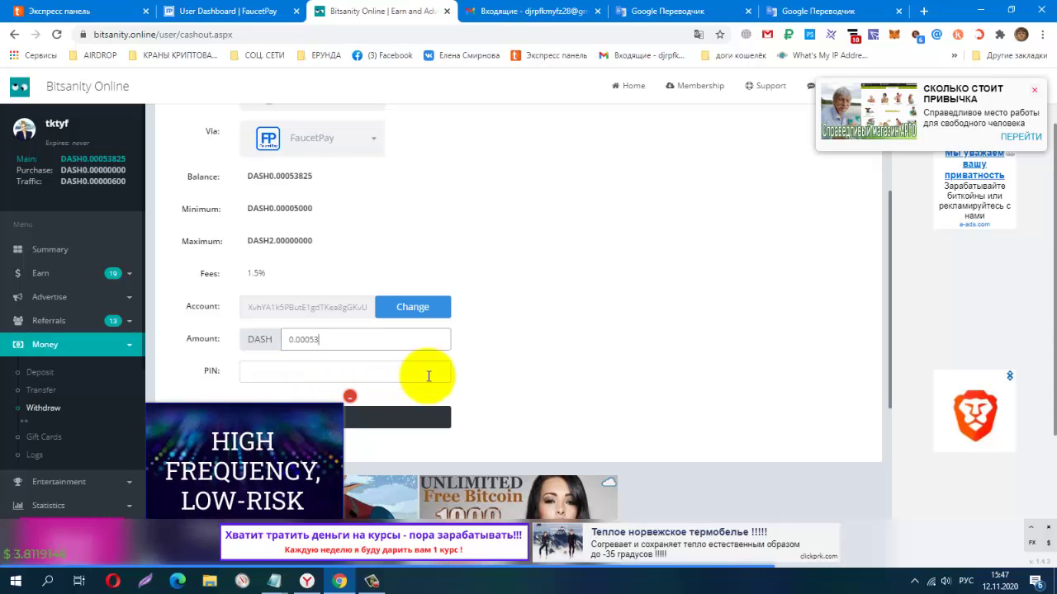
left_click(373, 580)
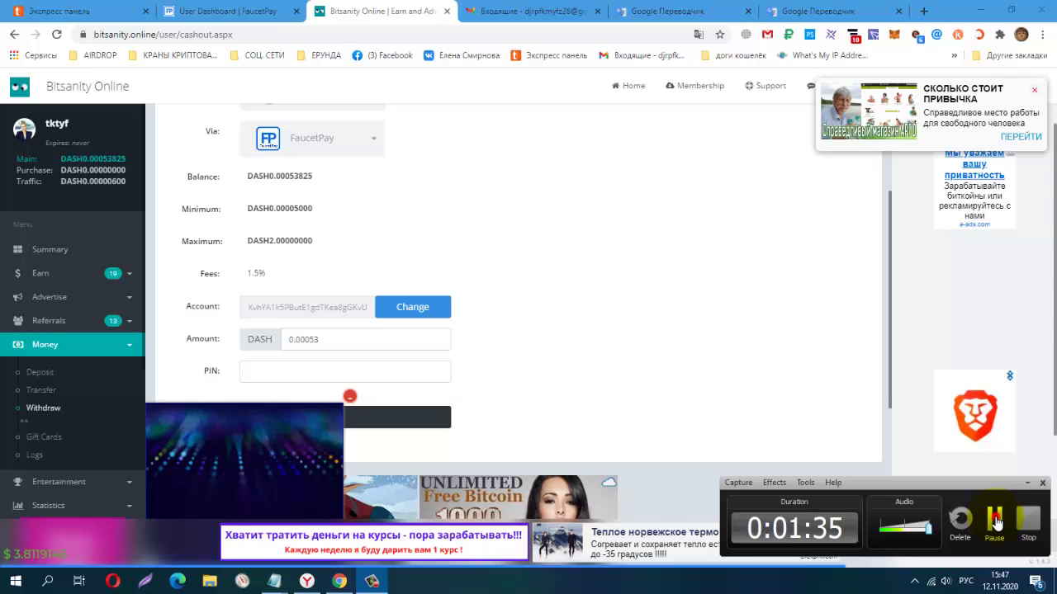
left_click(996, 520)
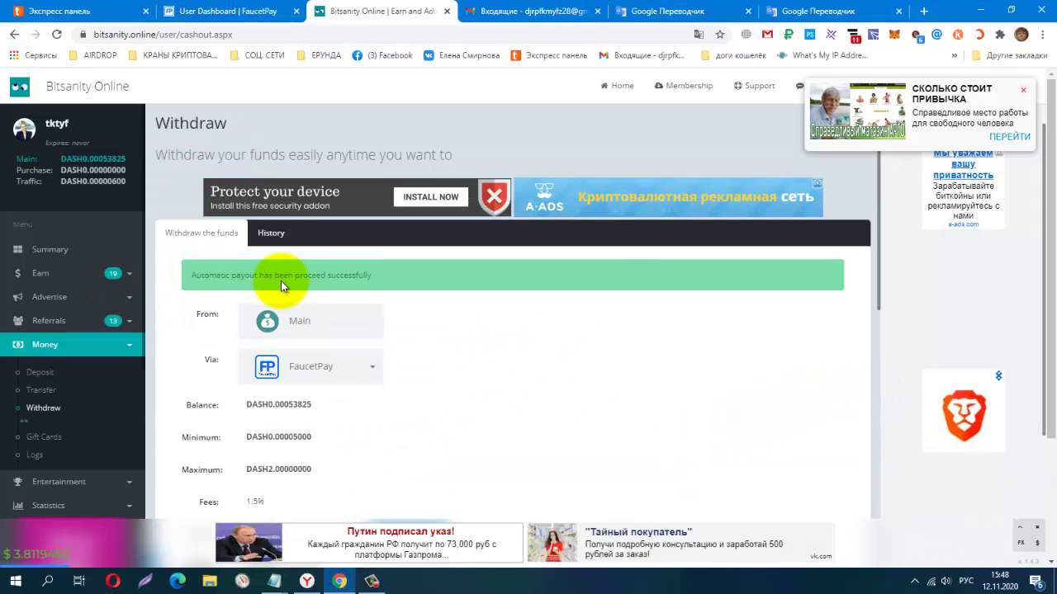
- Check the Bitsanity withdrawal history, and switch to the FaucetPay dashboard to check the latest Bitsanity.Online payment date
left_click(274, 237)
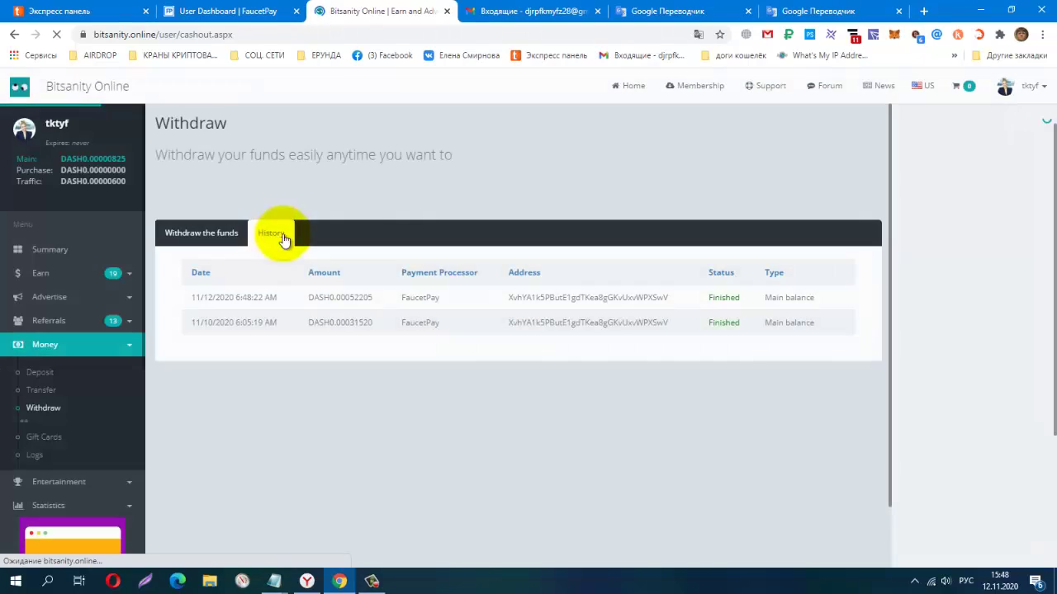
left_click(243, 10)
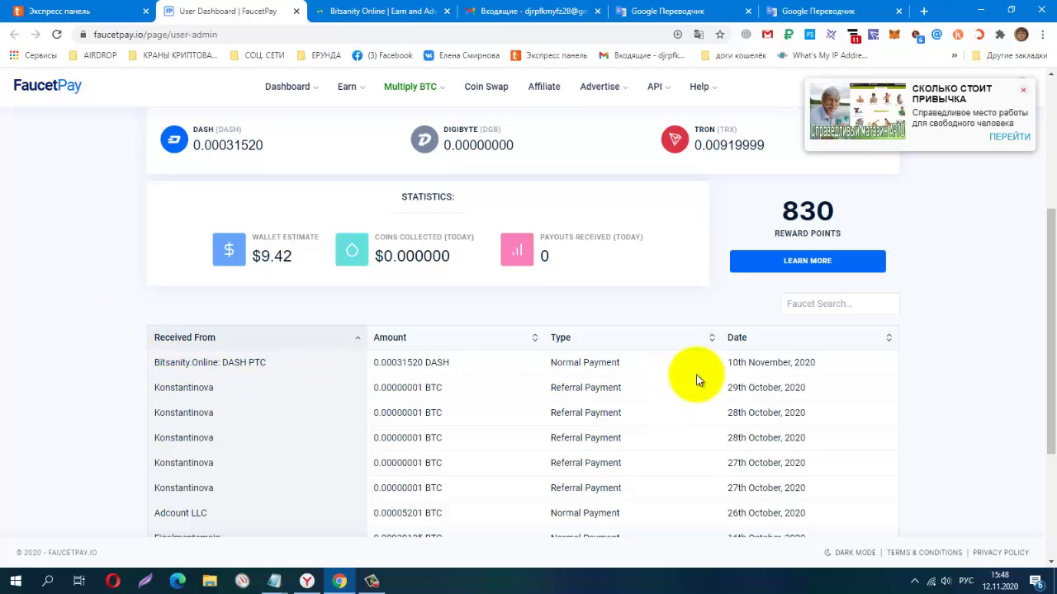
left_click_drag(730, 362, 822, 364)
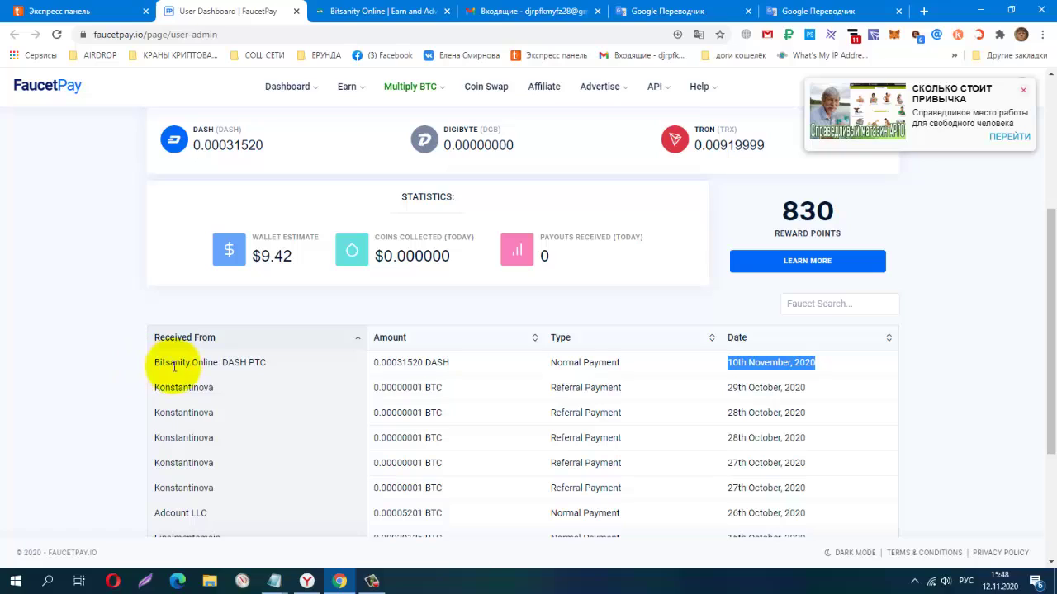
- Reload the FaucetPay dashboard and examine the amount and date of the newest Bitsanity.Online payment
right_click(41, 209)
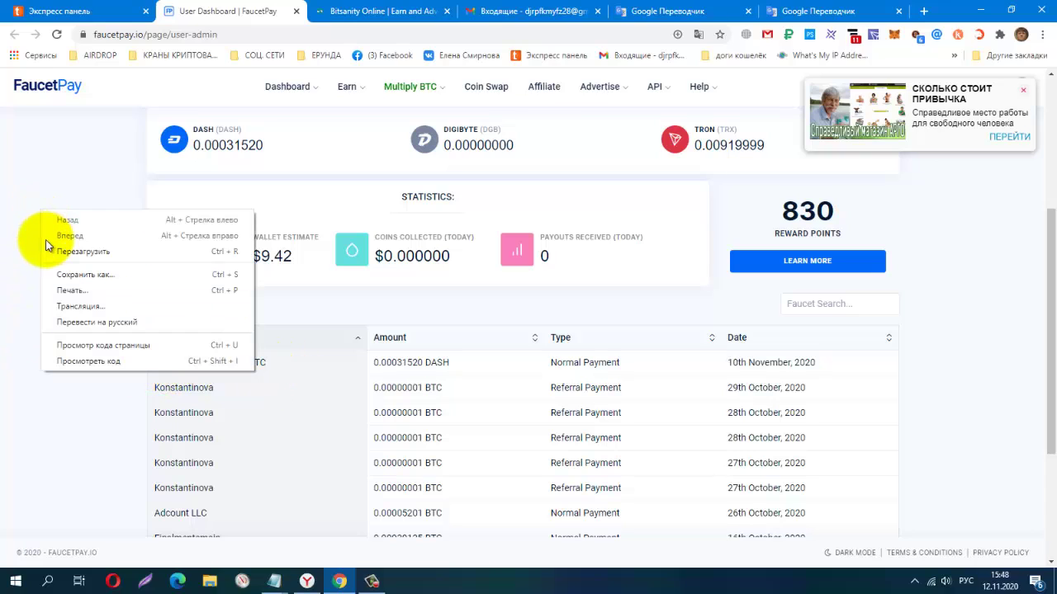
left_click(62, 252)
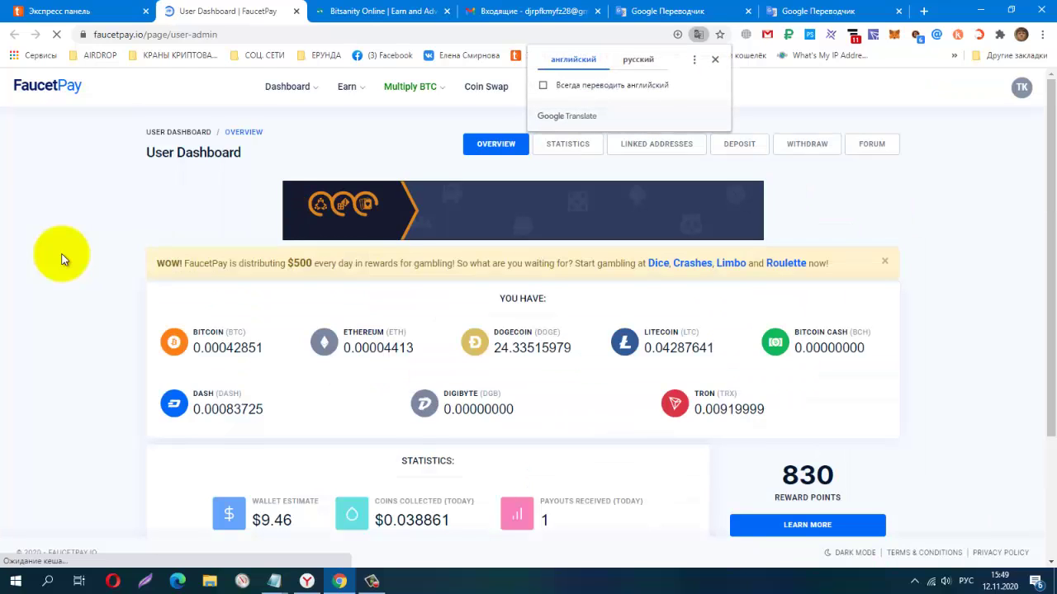
scroll(876, 301, "down", 4)
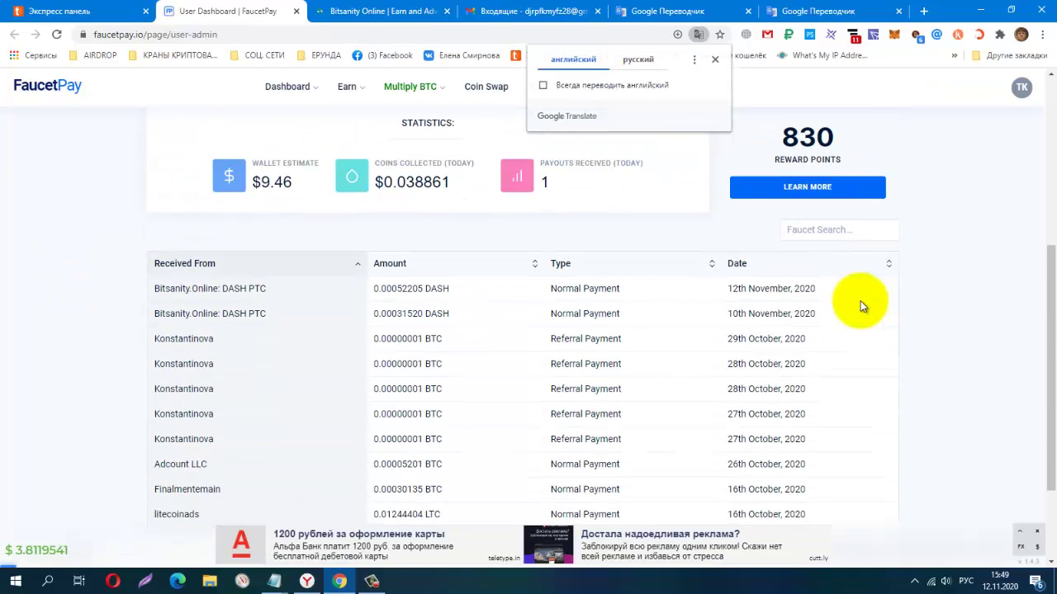
left_click(374, 288)
left_click_drag(374, 288, 425, 288)
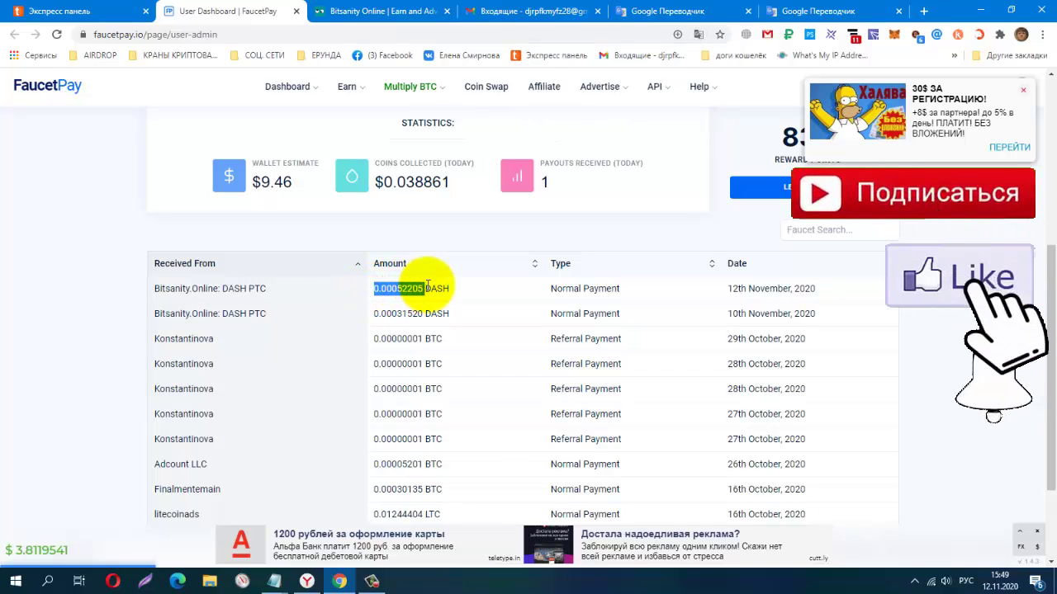
left_click(108, 285)
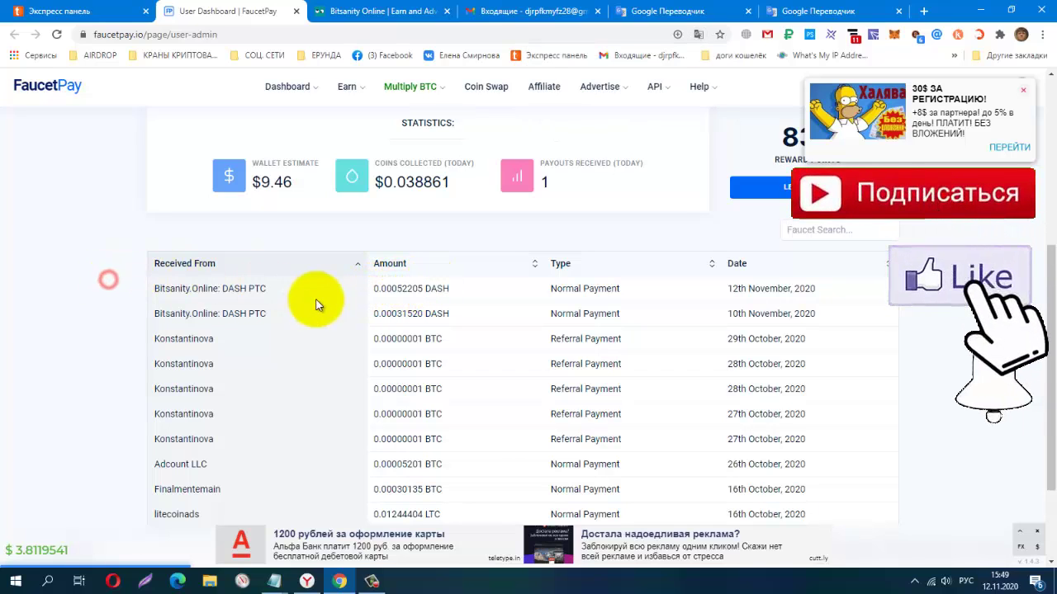
left_click(398, 289)
left_click_drag(398, 288, 421, 291)
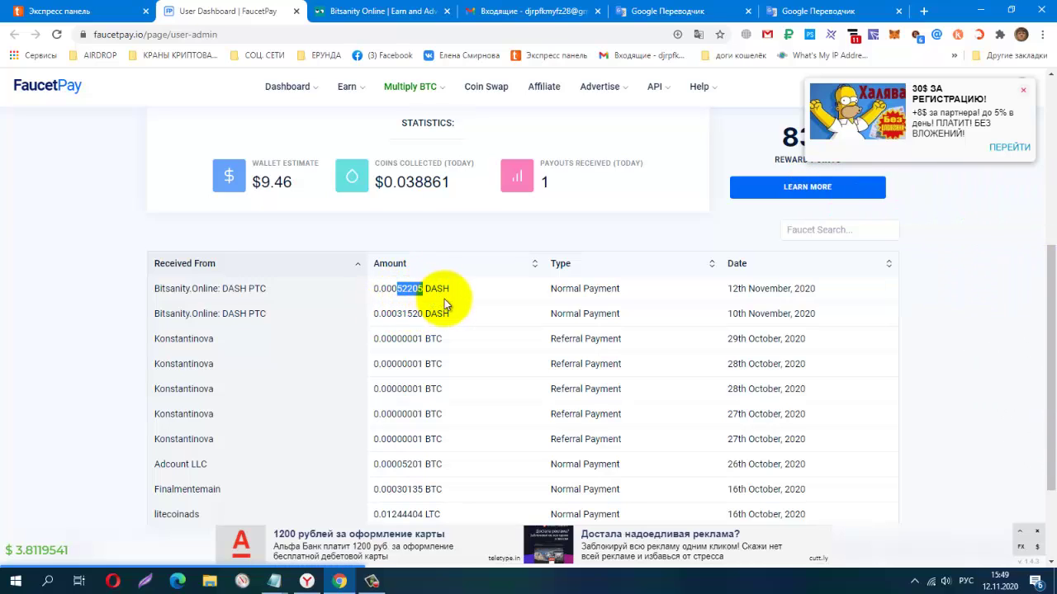
left_click_drag(729, 288, 836, 300)
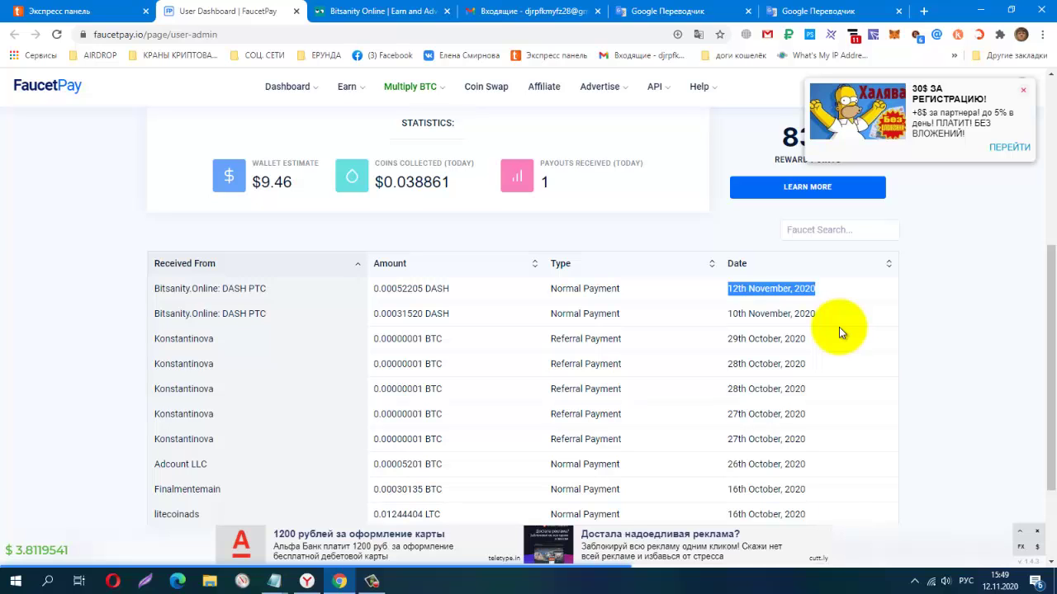
- Open the Coin Swap page and fill in a conversion from Dash (DASH) with the maximum available amount
scroll(1002, 368, "up", 3)
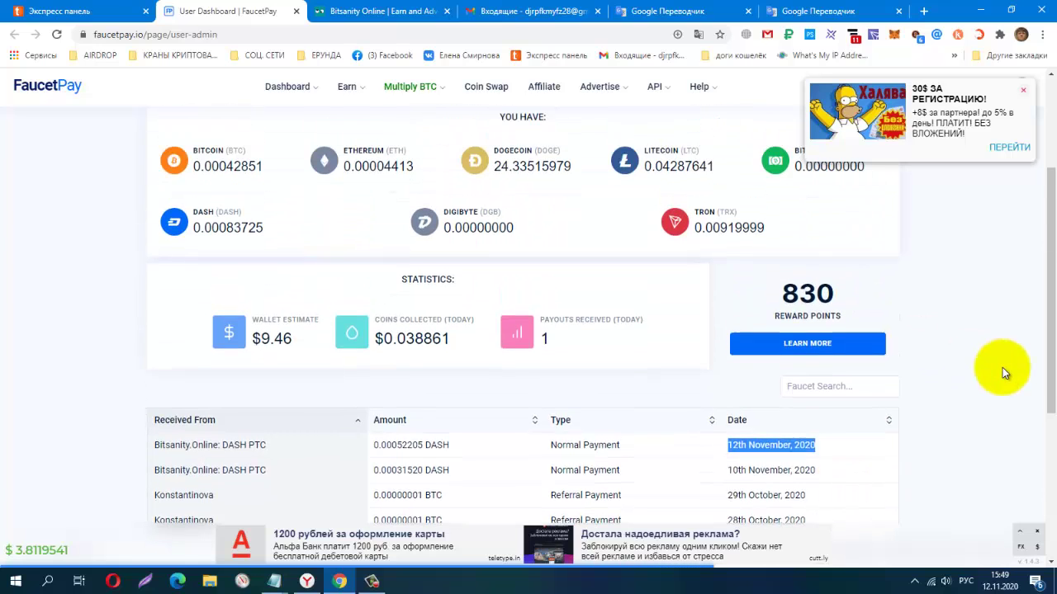
scroll(1002, 367, "up", 1)
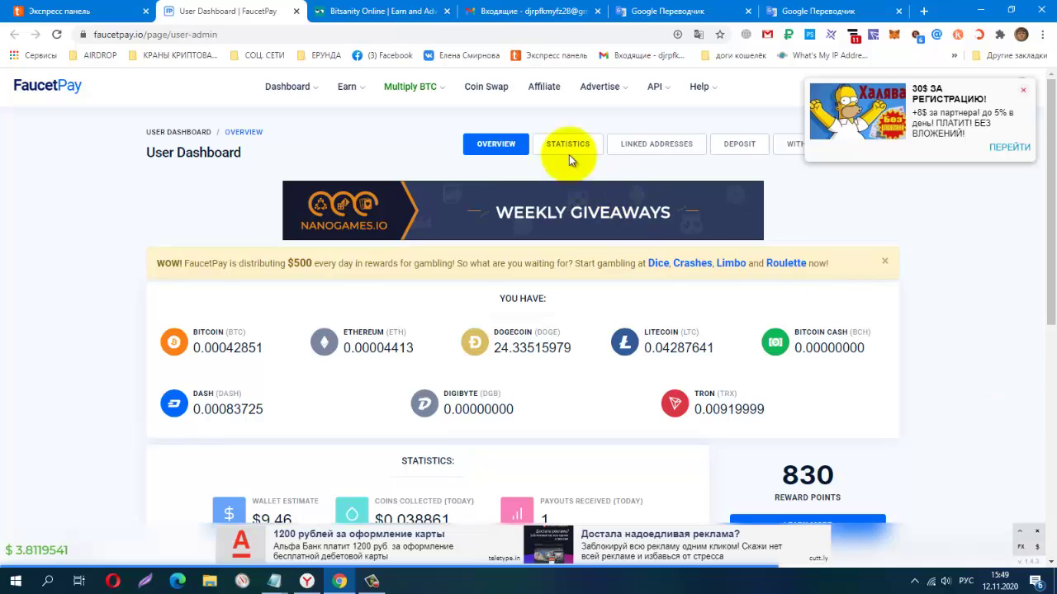
left_click(483, 92)
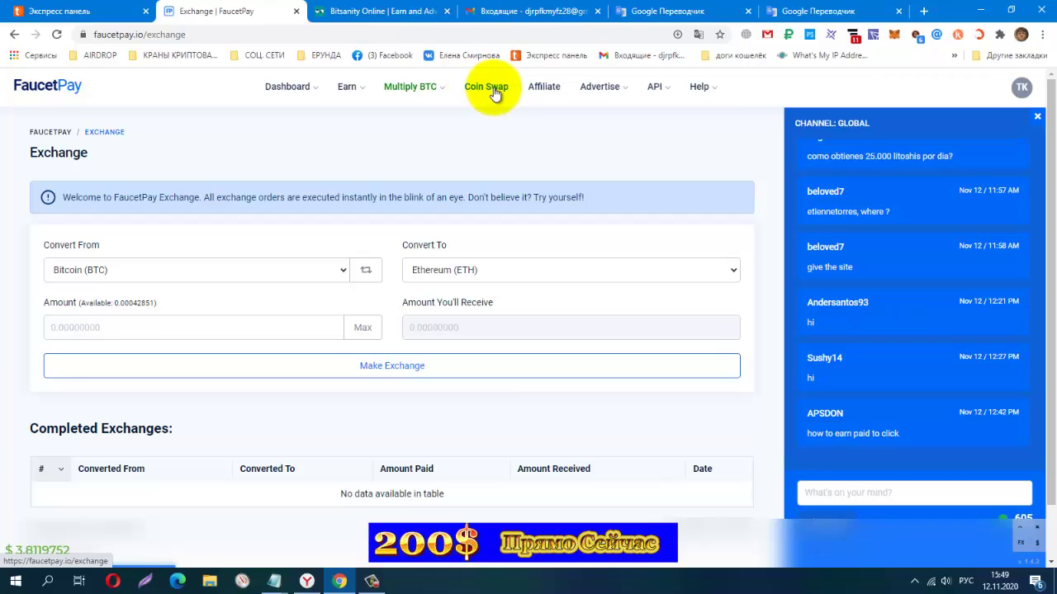
scroll(640, 169, "down", 1)
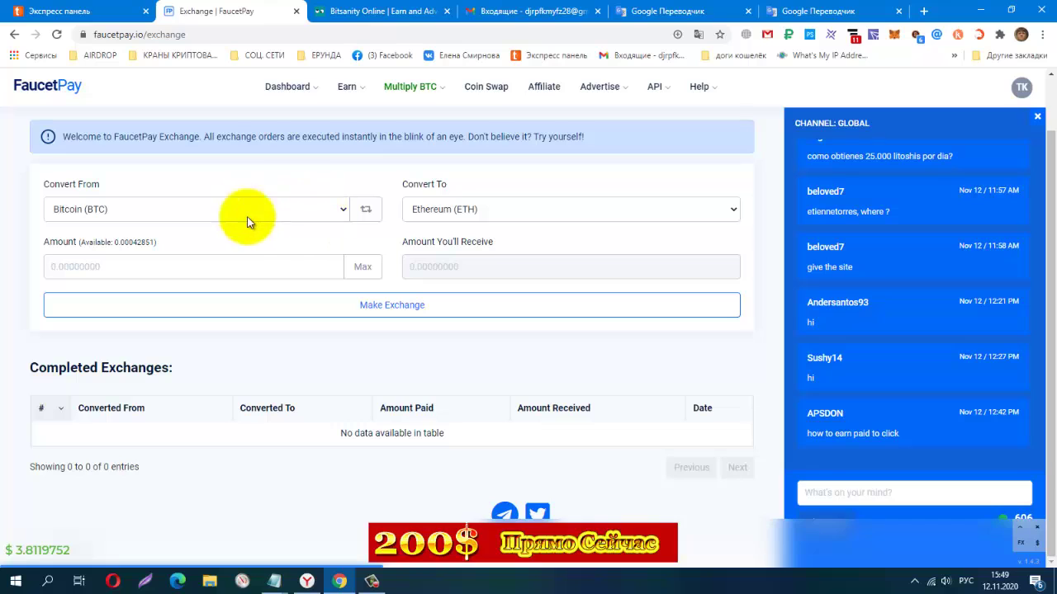
left_click(343, 212)
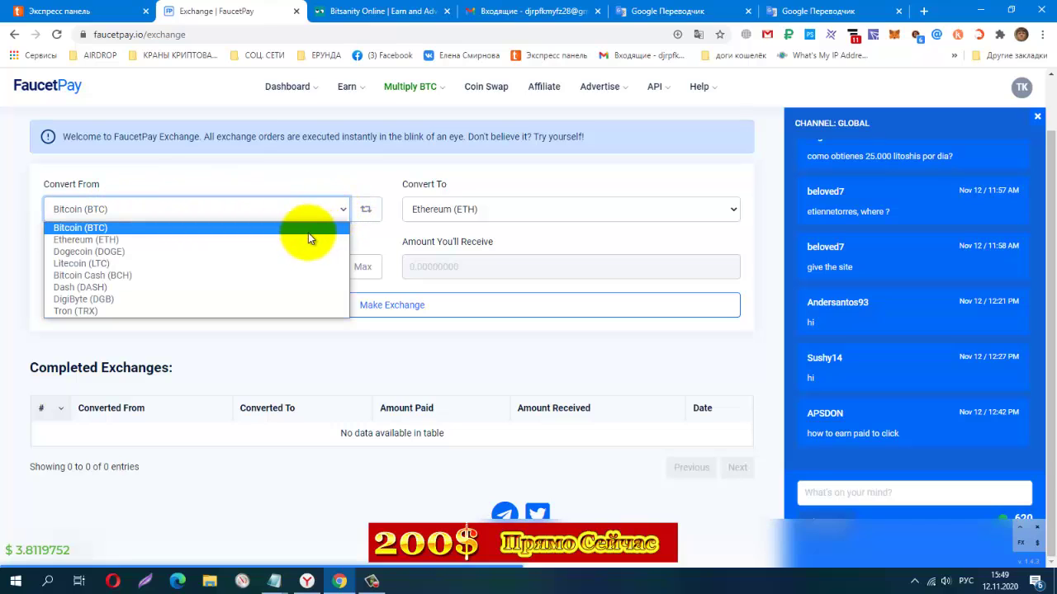
left_click(214, 288)
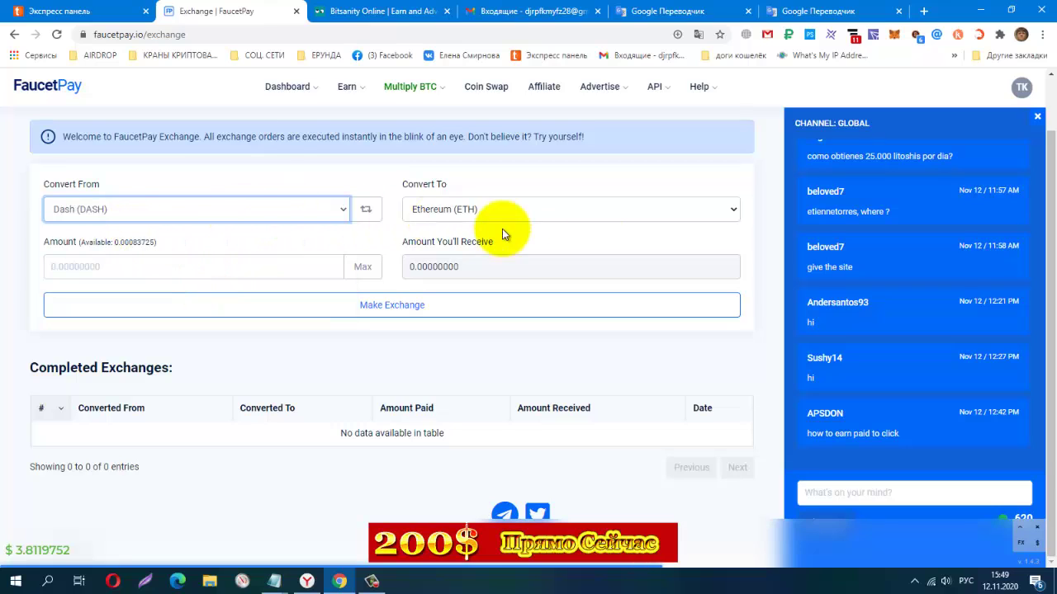
left_click(361, 276)
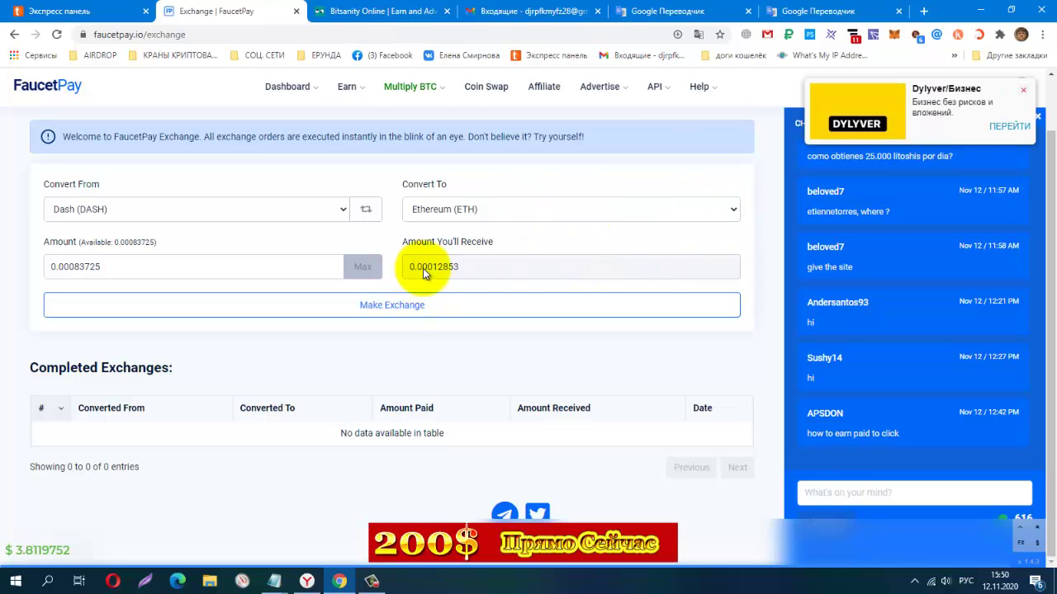
- Preview the Dash conversion into Bitcoin (BTC), Litecoin (LTC) and Dogecoin (DOGE), and return to the FaucetPay user dashboard
left_click(688, 213)
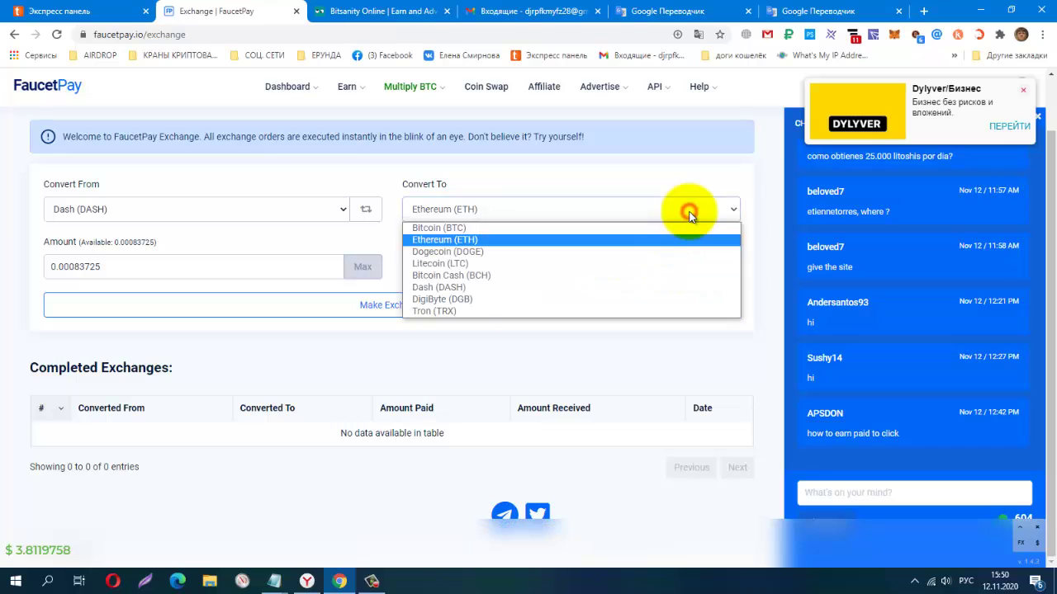
left_click(668, 235)
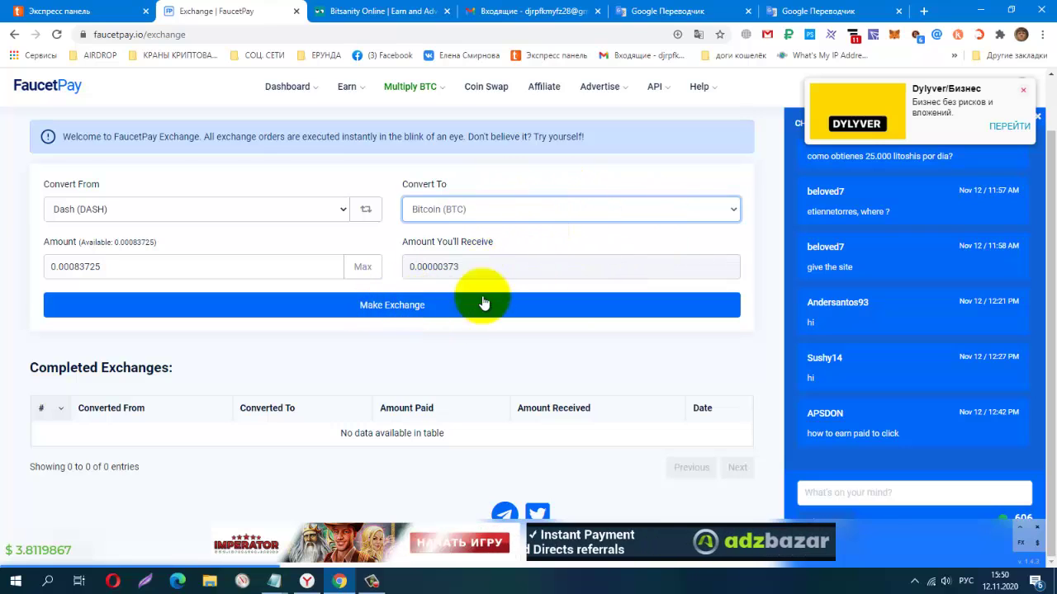
left_click(717, 207)
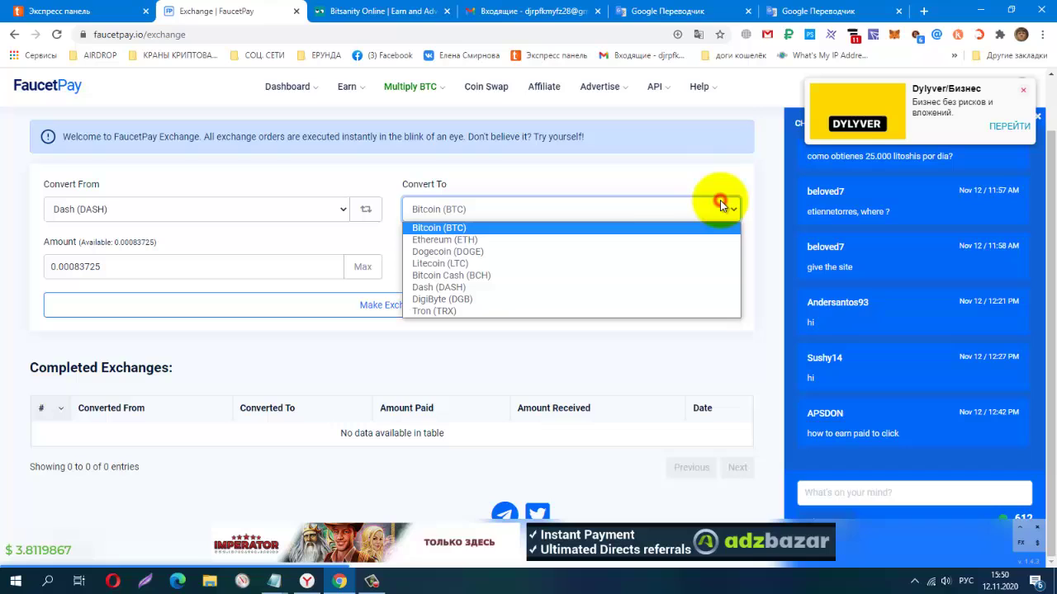
left_click(512, 259)
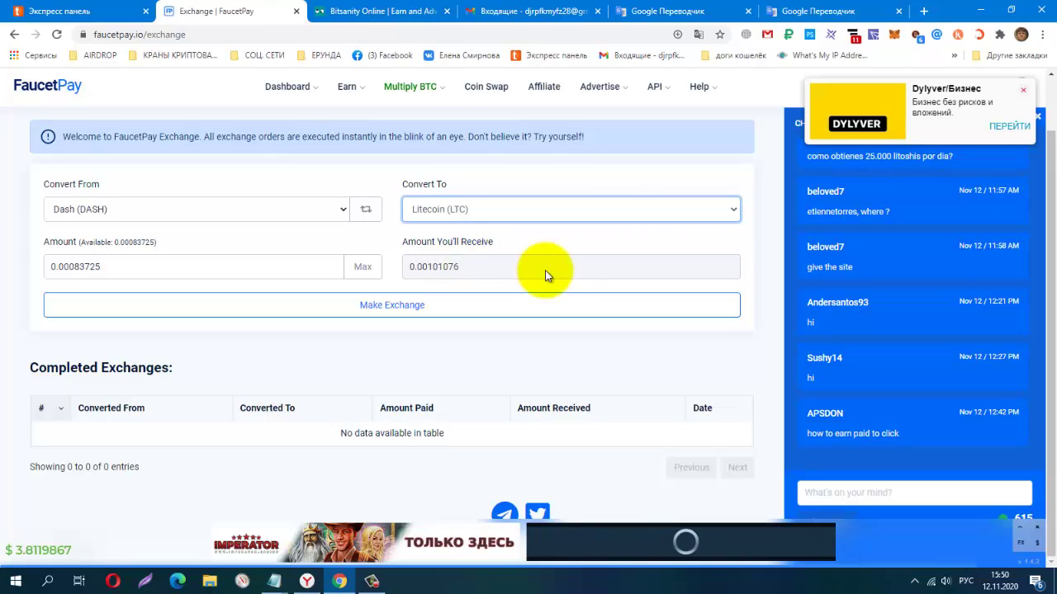
left_click(730, 208)
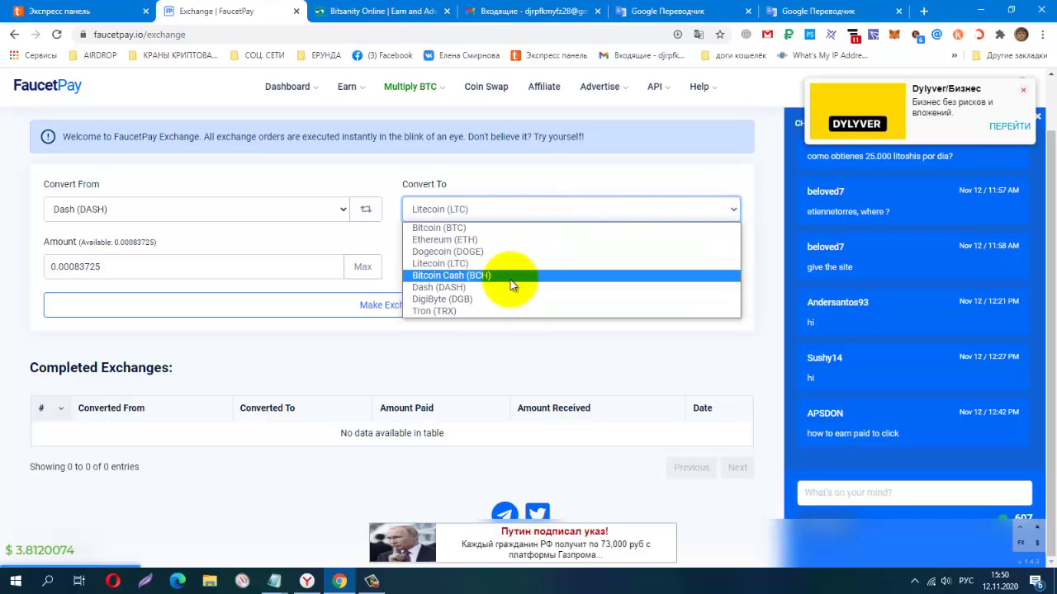
left_click(500, 251)
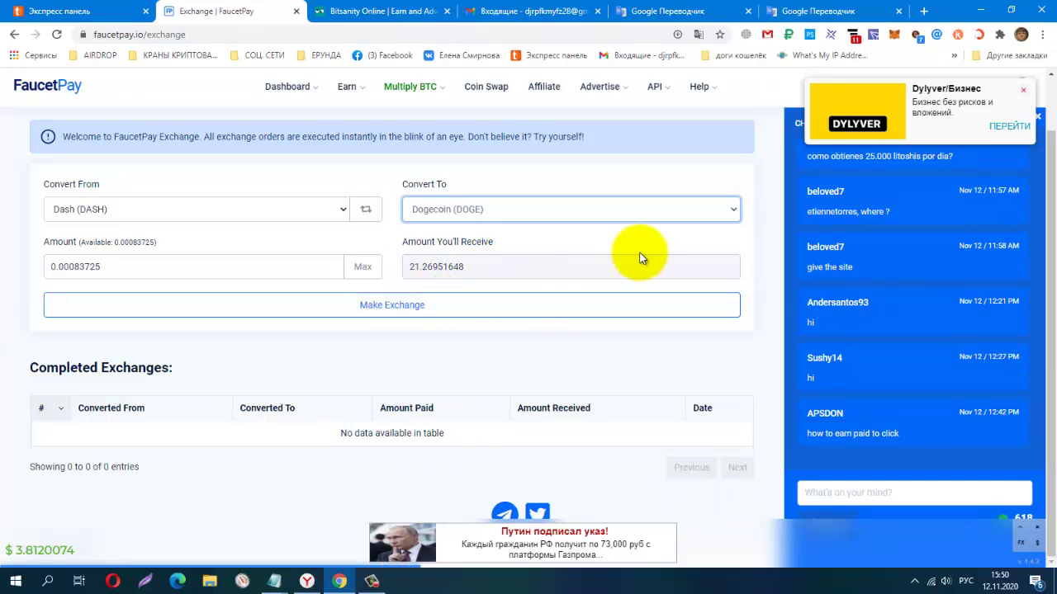
left_click(299, 91)
left_click(303, 121)
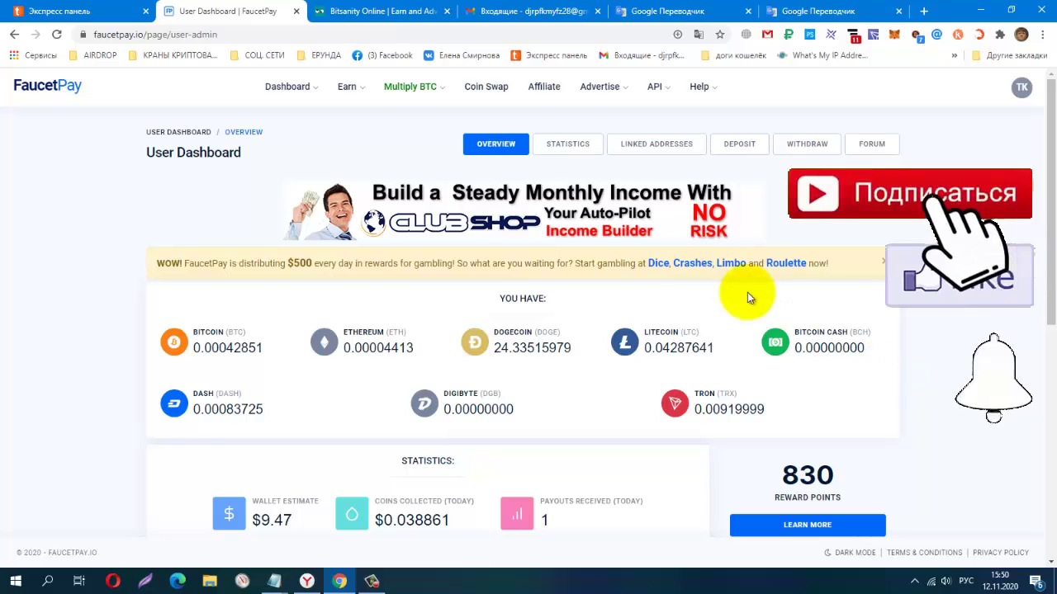
- Try to open the Bitsanity account summary, close the extra tab and return to the FaucetPay dashboard
left_click(400, 11)
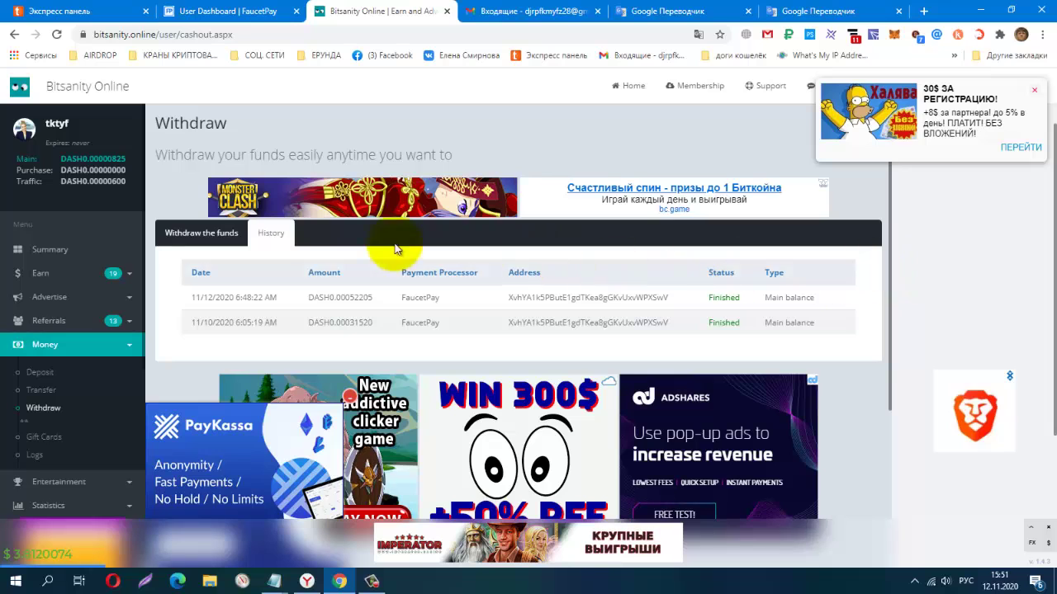
left_click(60, 248)
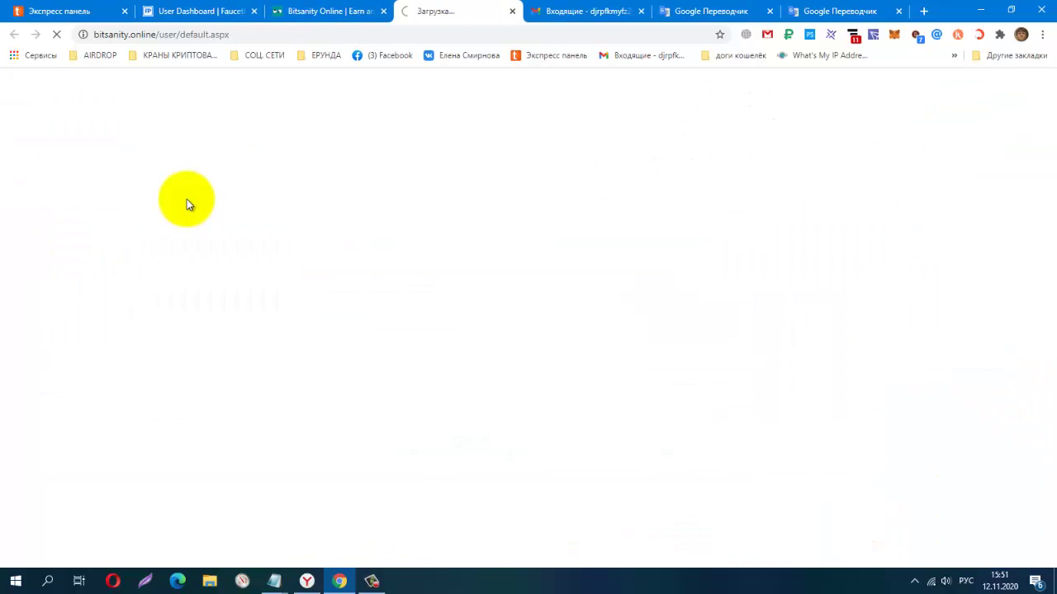
left_click(320, 11)
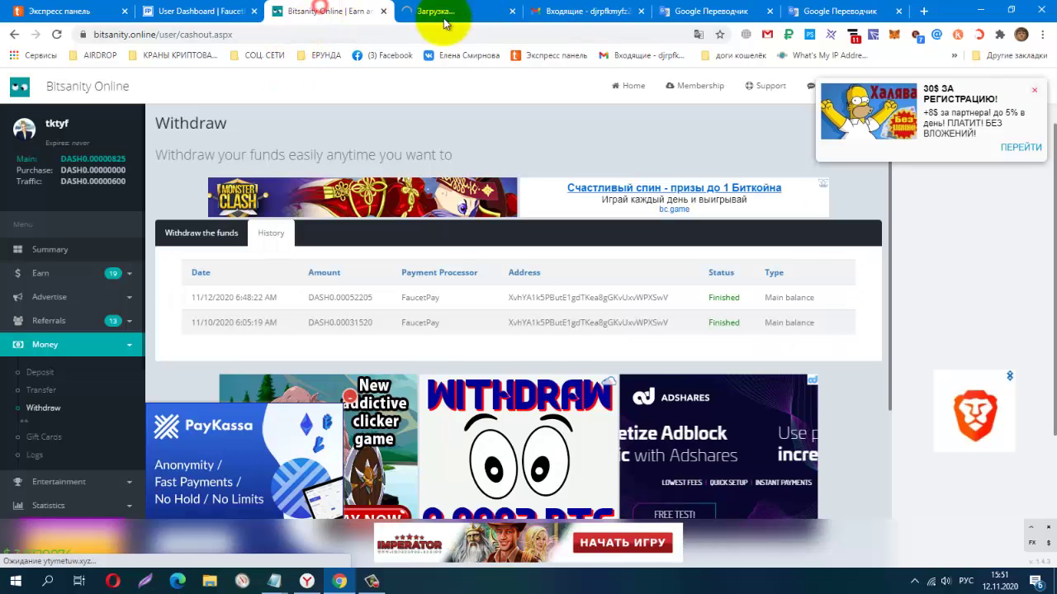
left_click(512, 11)
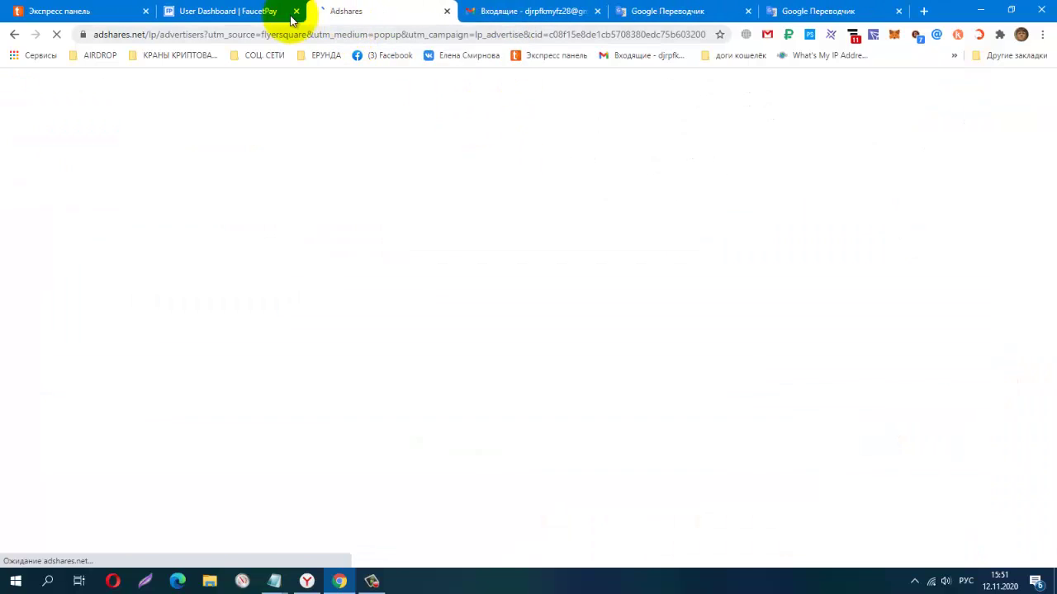
left_click(244, 11)
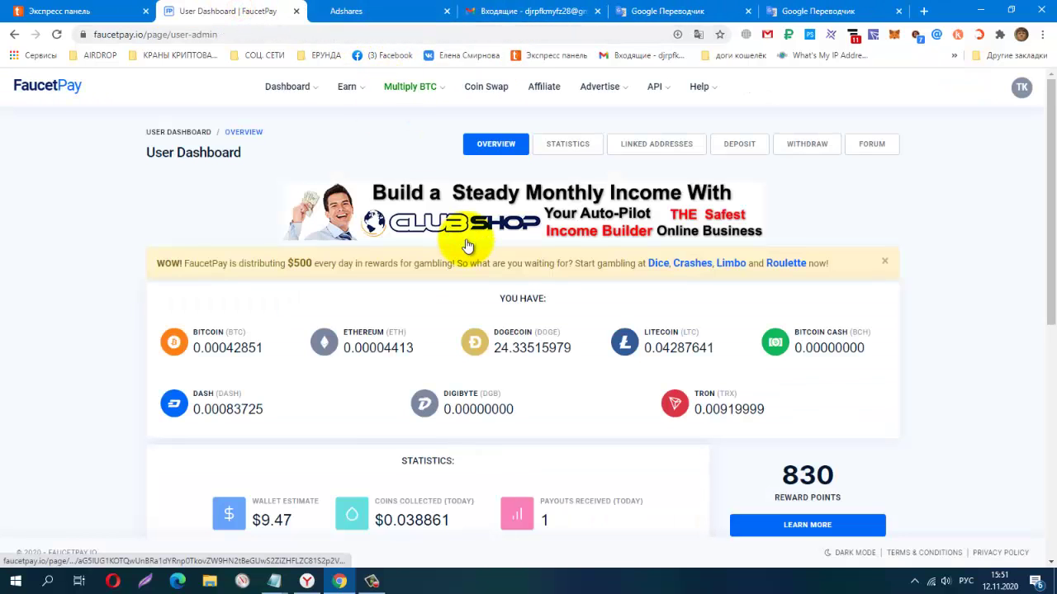